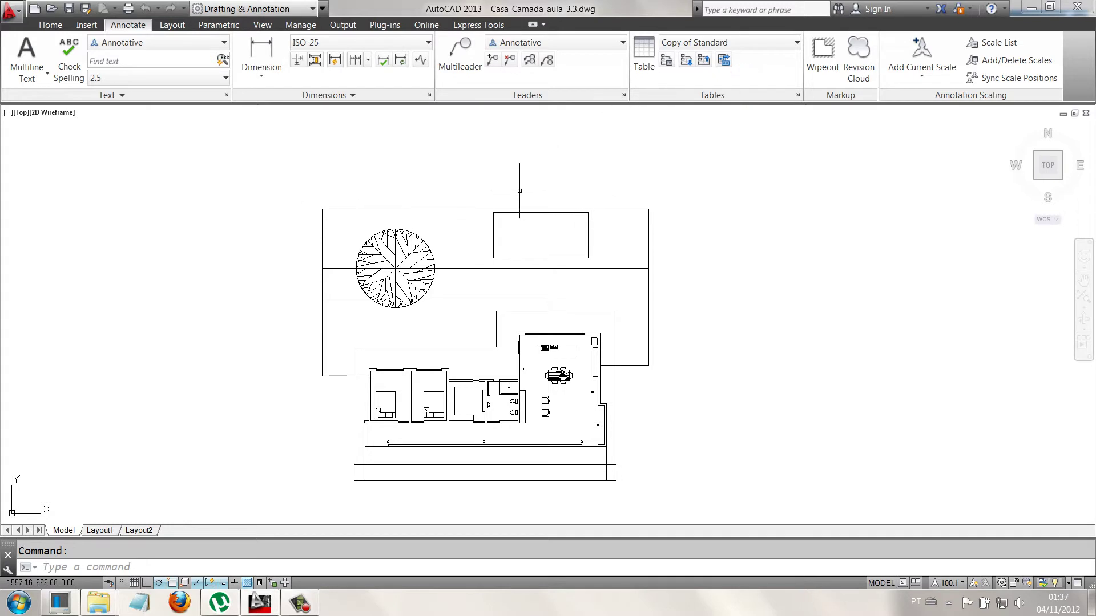
# - Open the Dimension Style Manager from the ribbon, then close it again
pyautogui.click(427, 97)
pyautogui.click(427, 97)
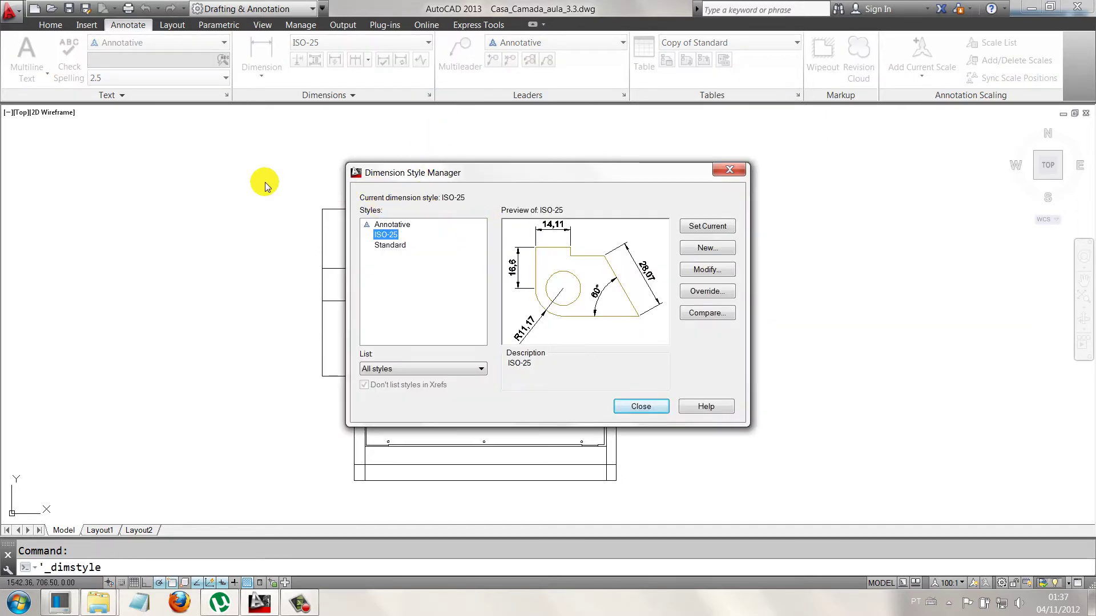
pyautogui.click(639, 406)
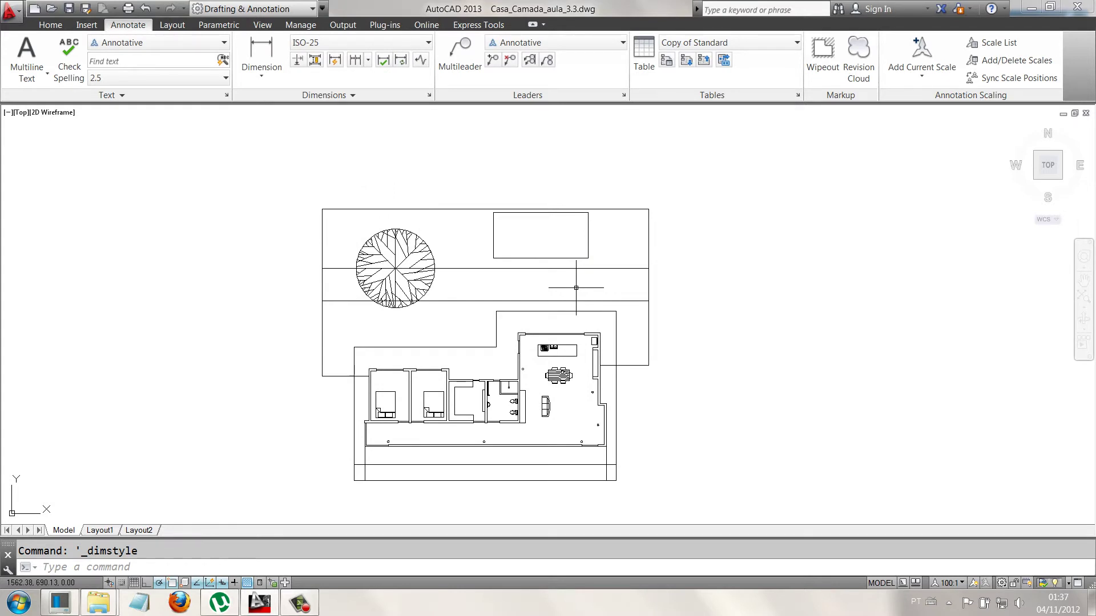
# - Reopen the Dimension Style Manager with D, select Annotative, and start a new style
pyautogui.write('d')
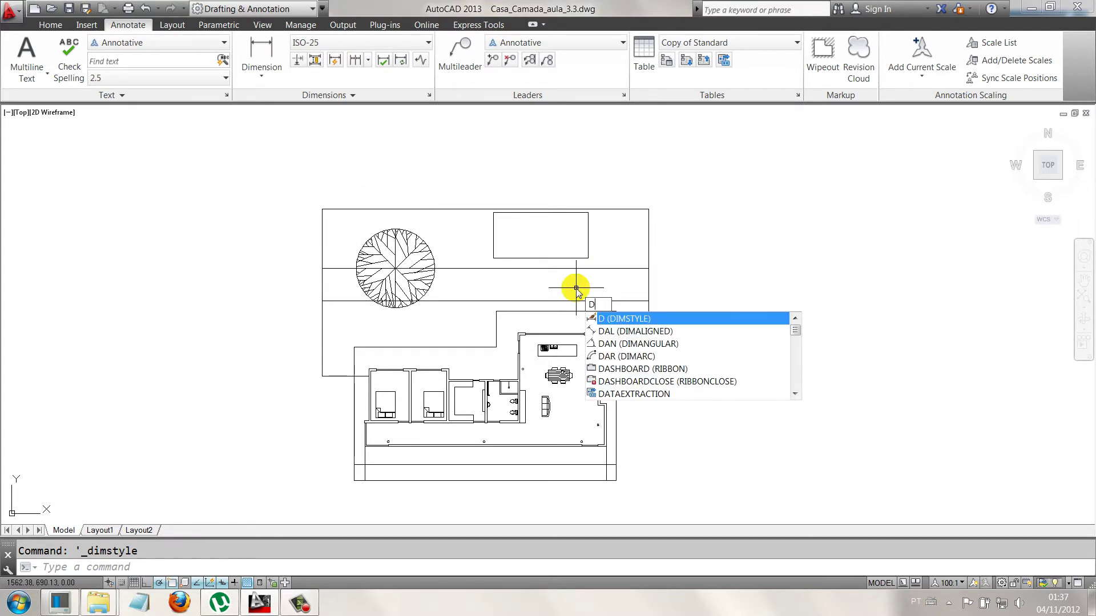
pyautogui.press('Return')
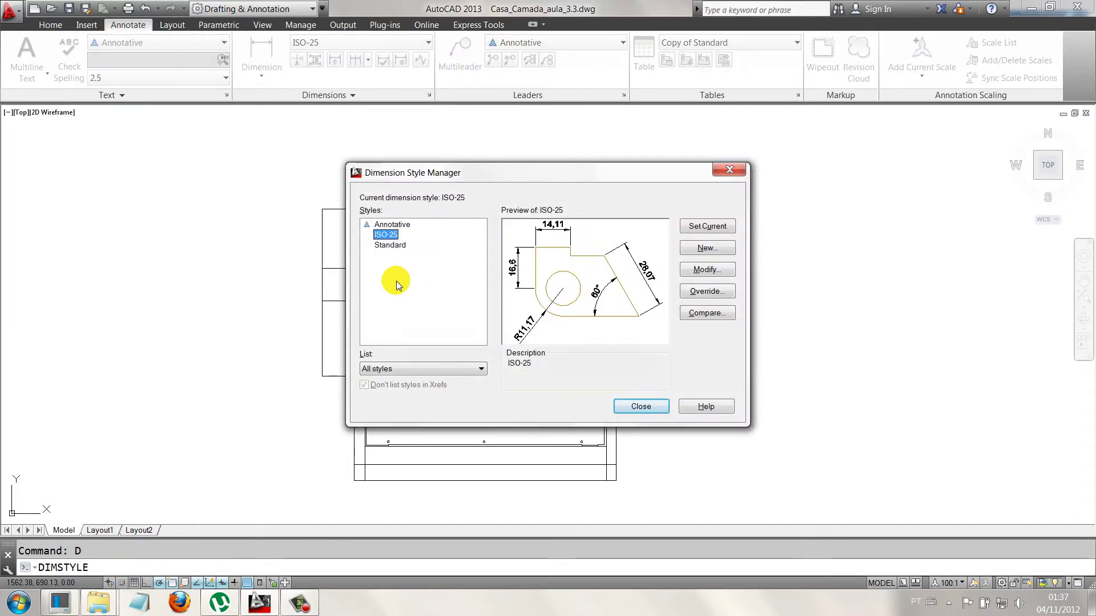
pyautogui.click(392, 224)
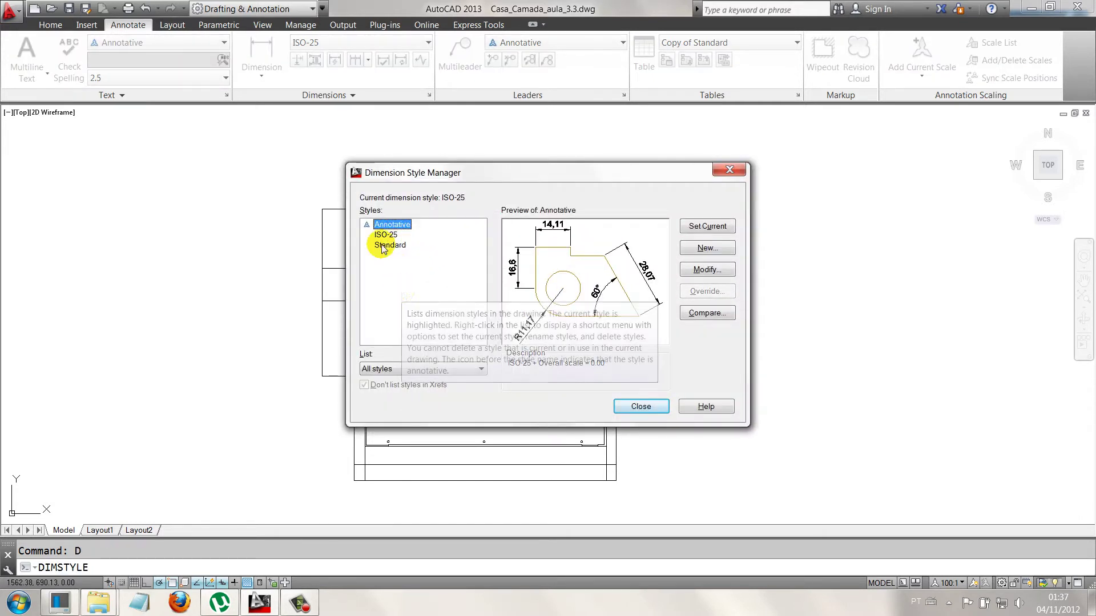
pyautogui.moveTo(598, 169); pyautogui.dragTo(559, 135)
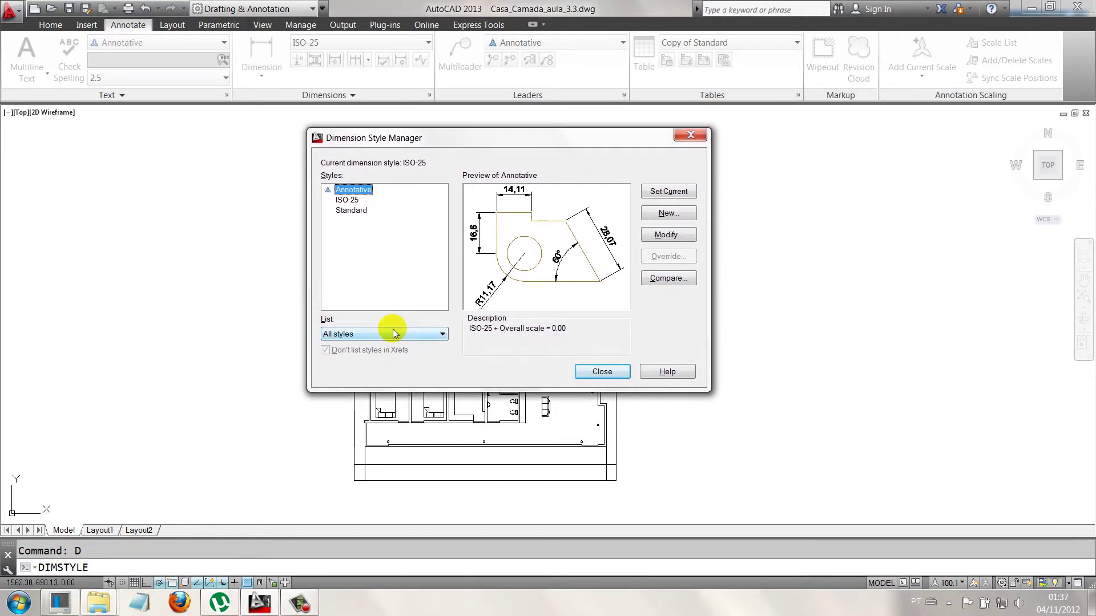
pyautogui.click(362, 333)
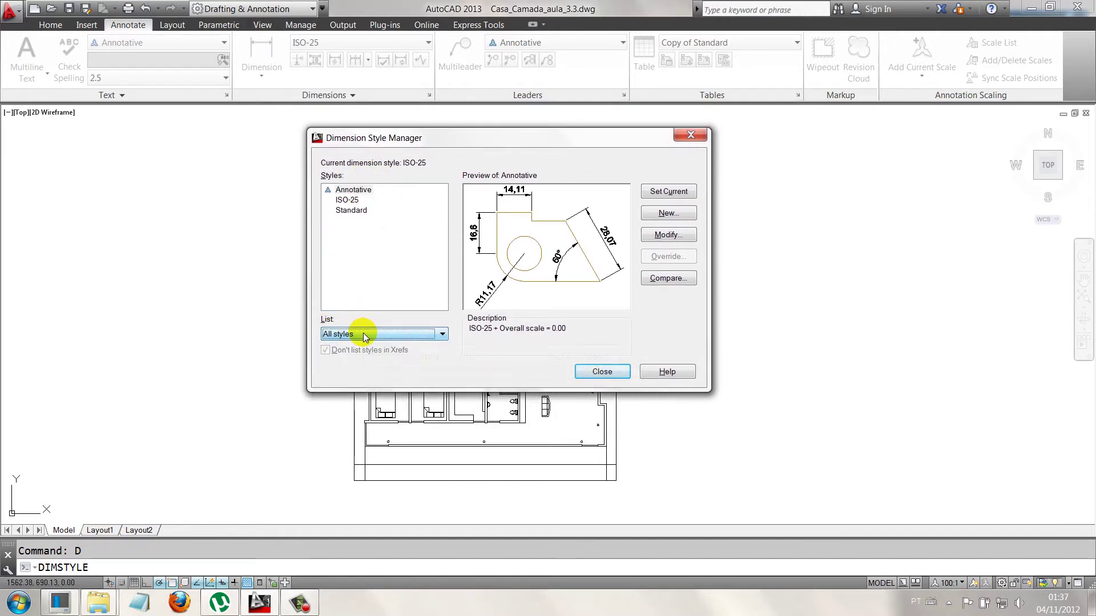
pyautogui.click(666, 213)
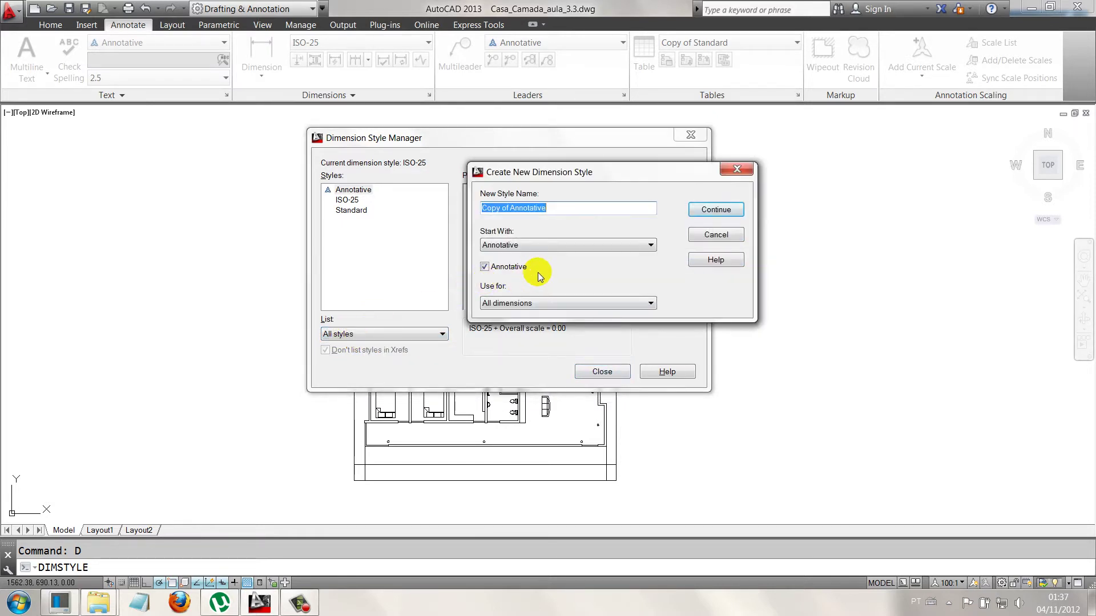
# - Name the new style 'Projeto casa', keep it for all dimensions, and continue
pyautogui.write('Pro')
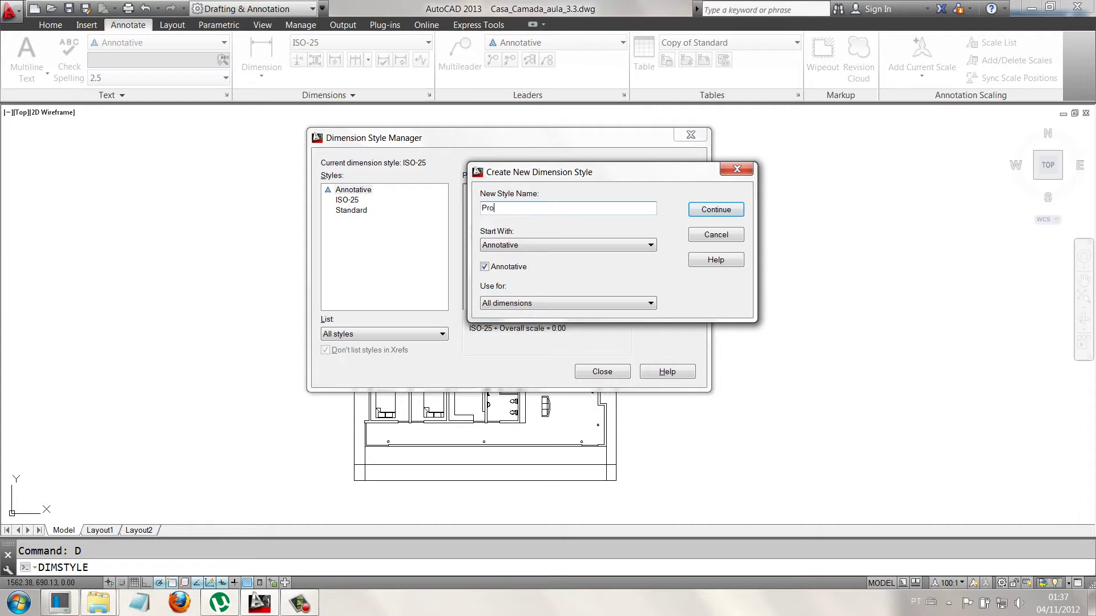
pyautogui.write('jeto')
pyautogui.write(' casa')
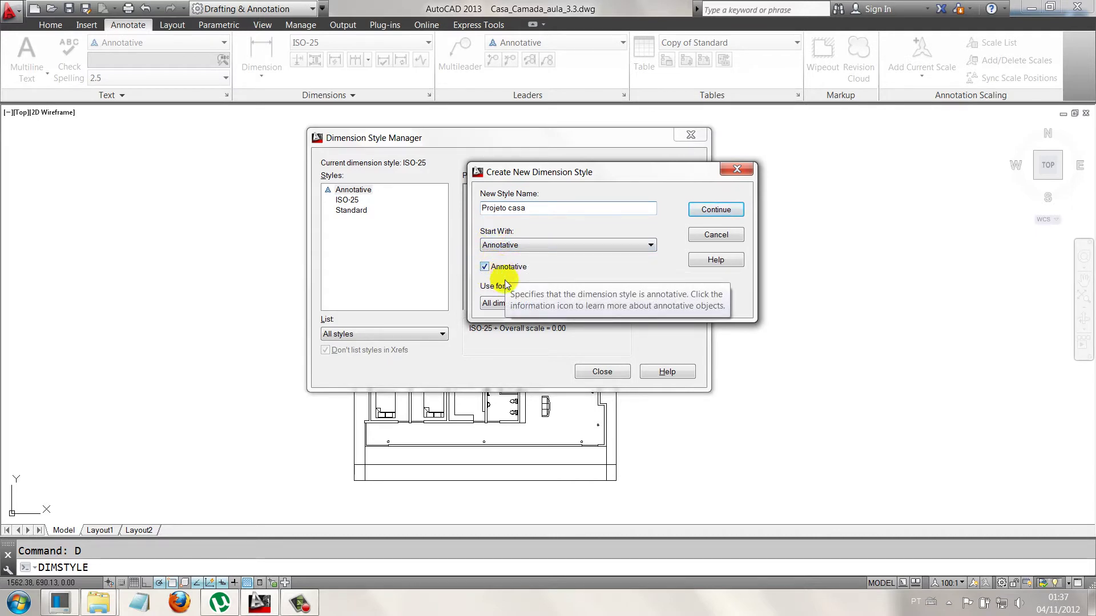
pyautogui.click(505, 303)
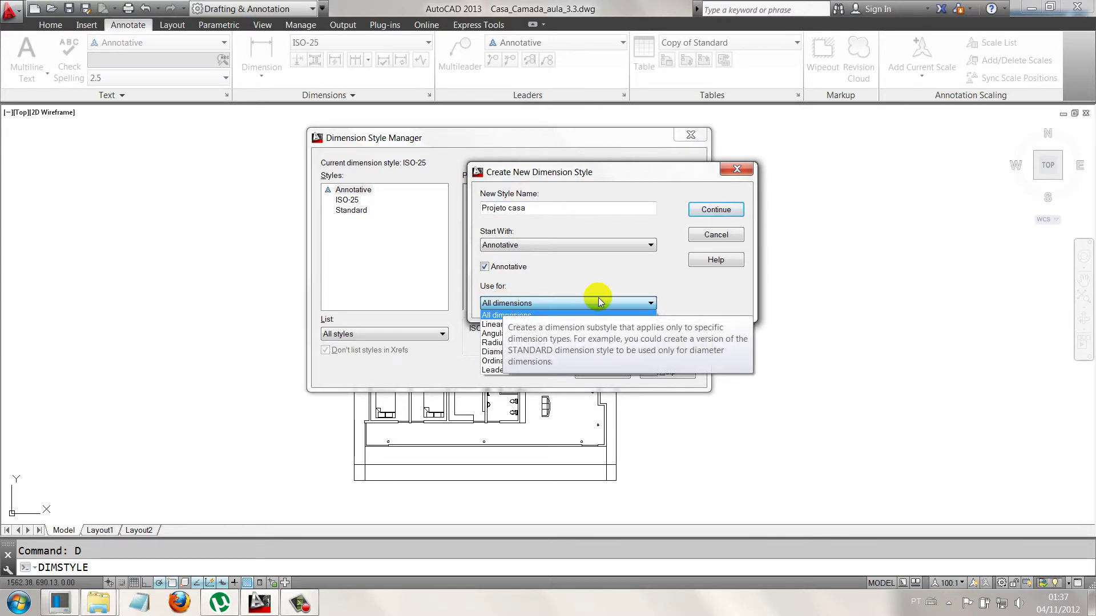
pyautogui.click(537, 303)
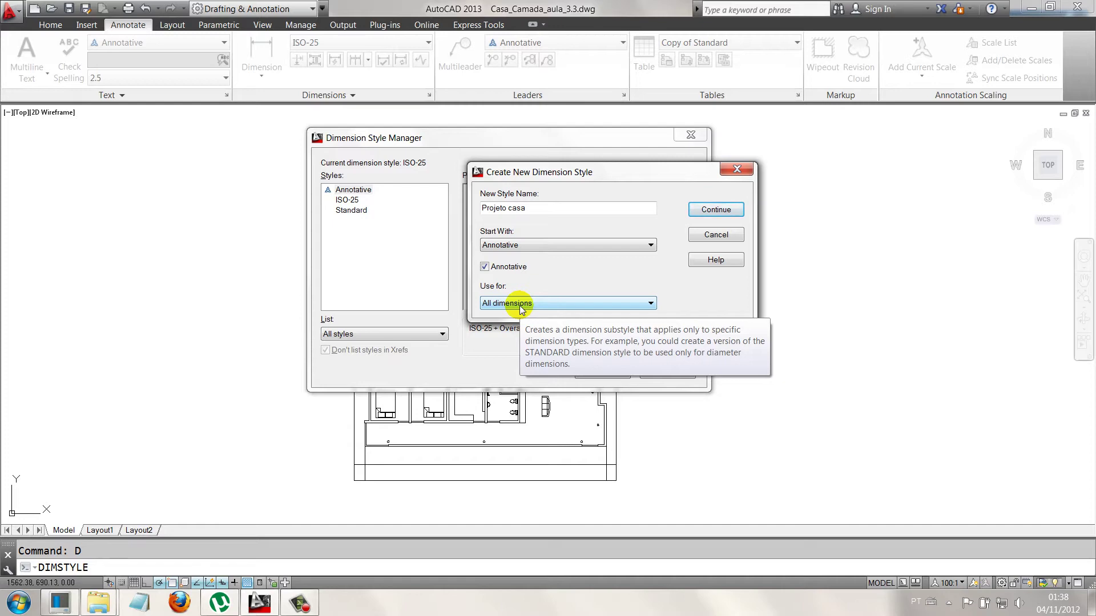
pyautogui.click(731, 210)
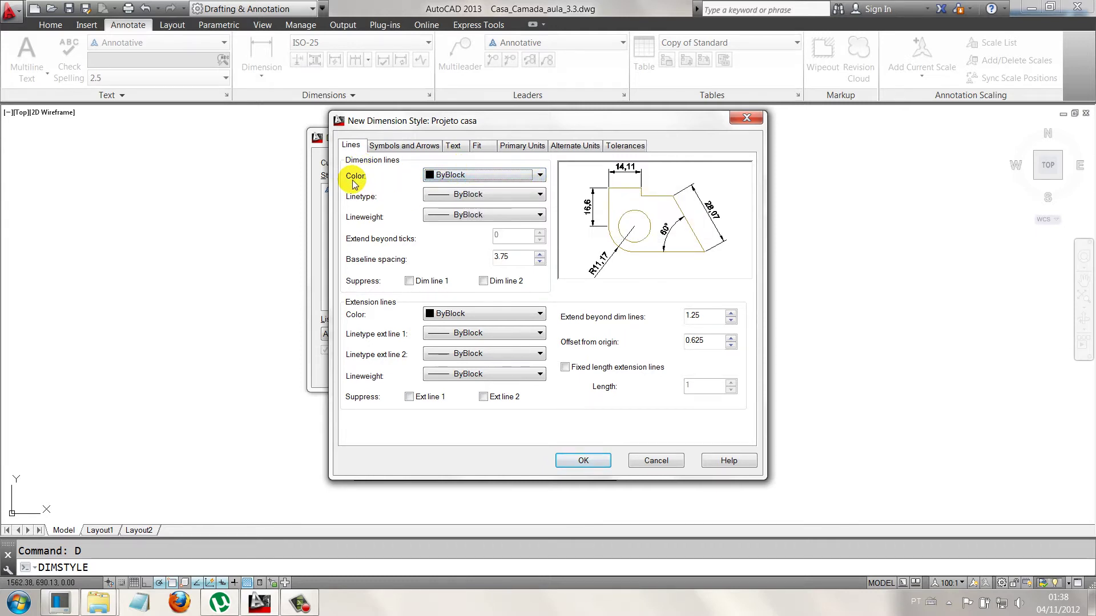
# - Make the dimension lines green with a 0.09 mm lineweight
pyautogui.click(539, 176)
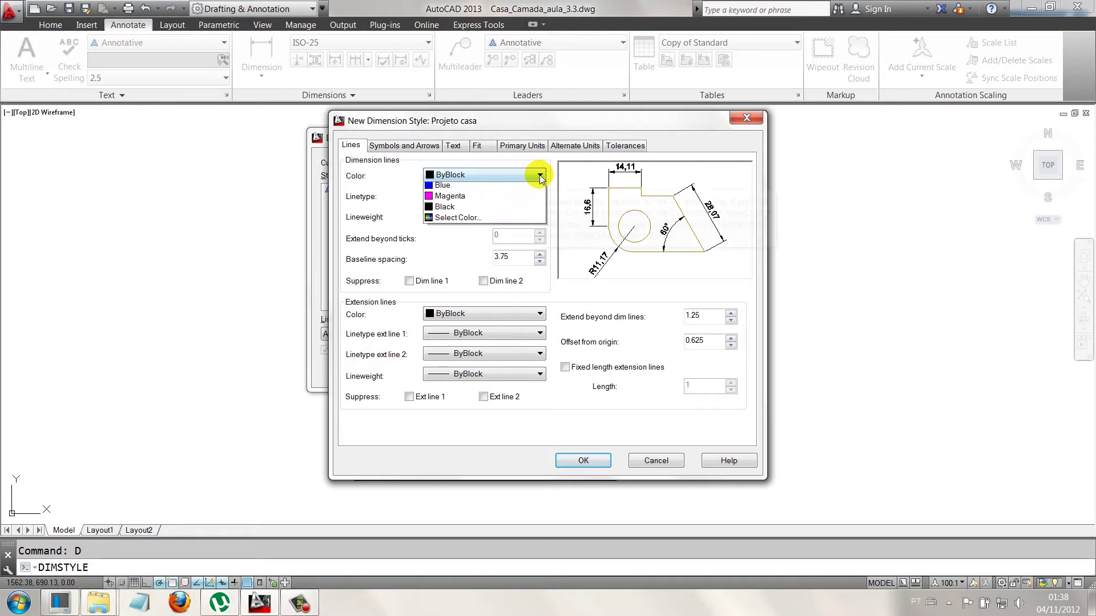
pyautogui.click(442, 228)
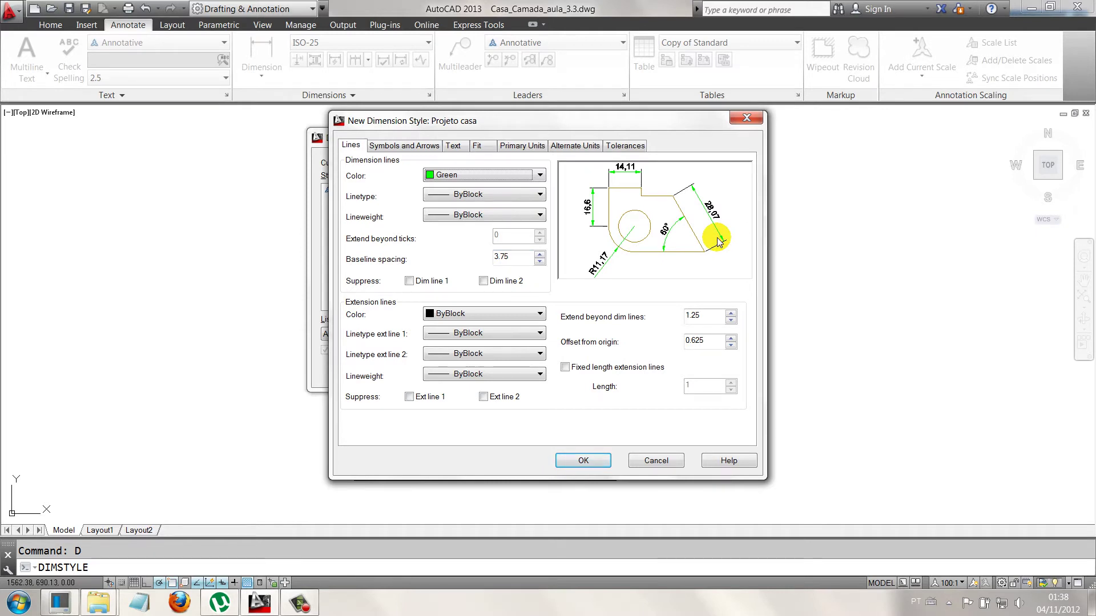
pyautogui.click(513, 198)
pyautogui.click(513, 197)
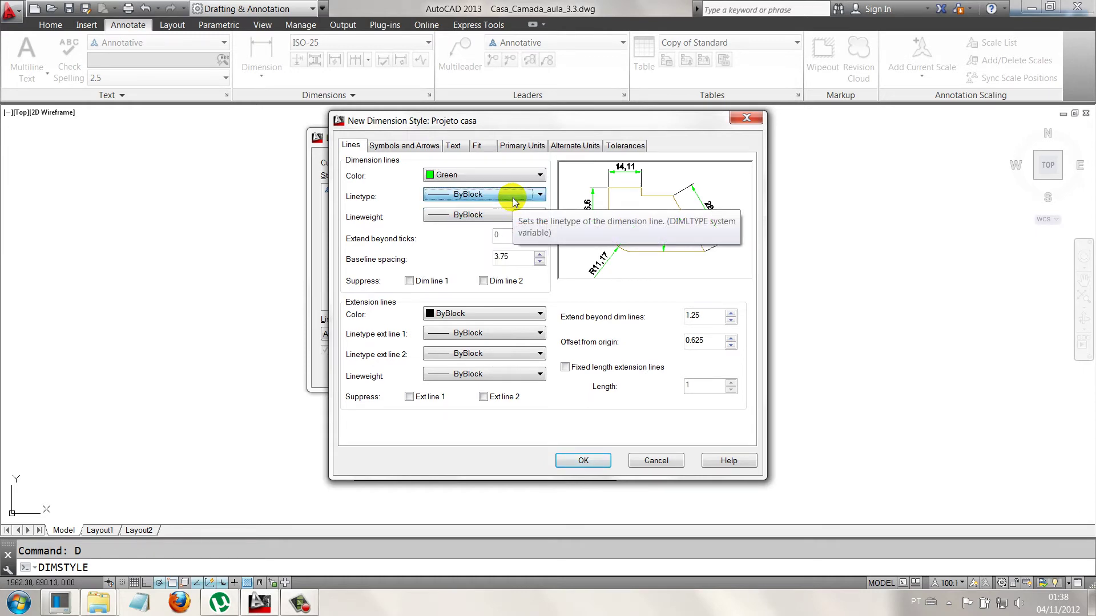
pyautogui.click(482, 215)
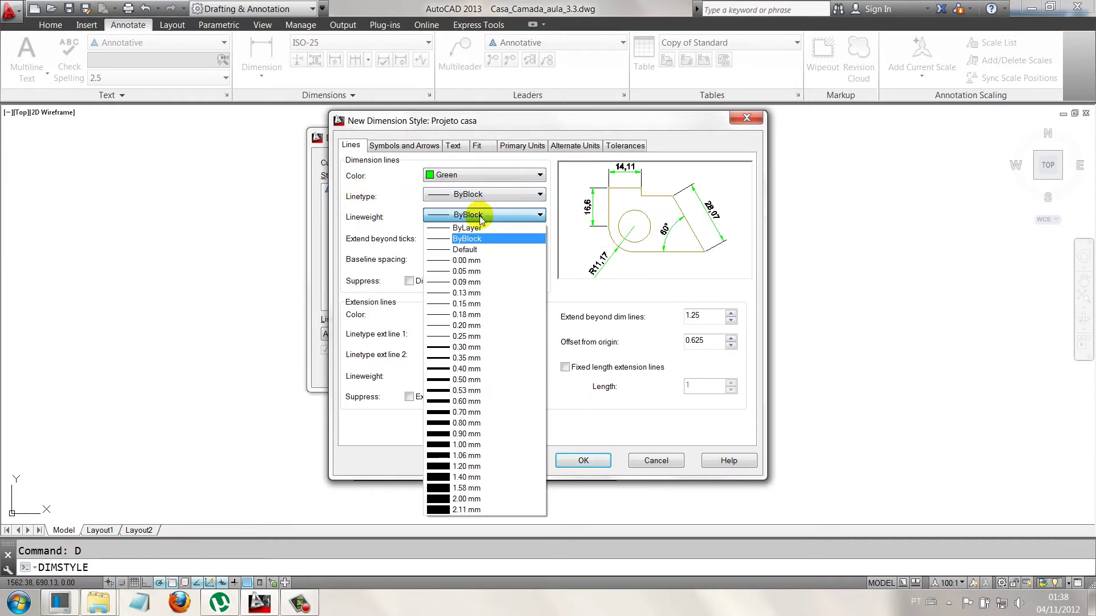
pyautogui.click(467, 282)
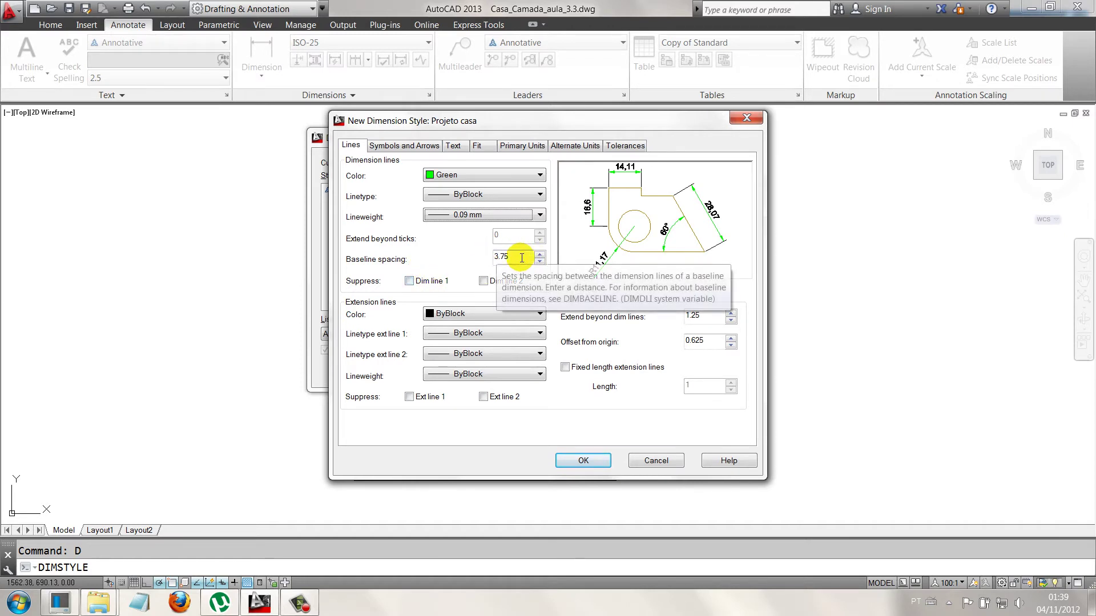
# - Set baseline spacing to 10 and leave both dimension lines unsuppressed after testing the toggles
pyautogui.moveTo(510, 256); pyautogui.dragTo(480, 258)
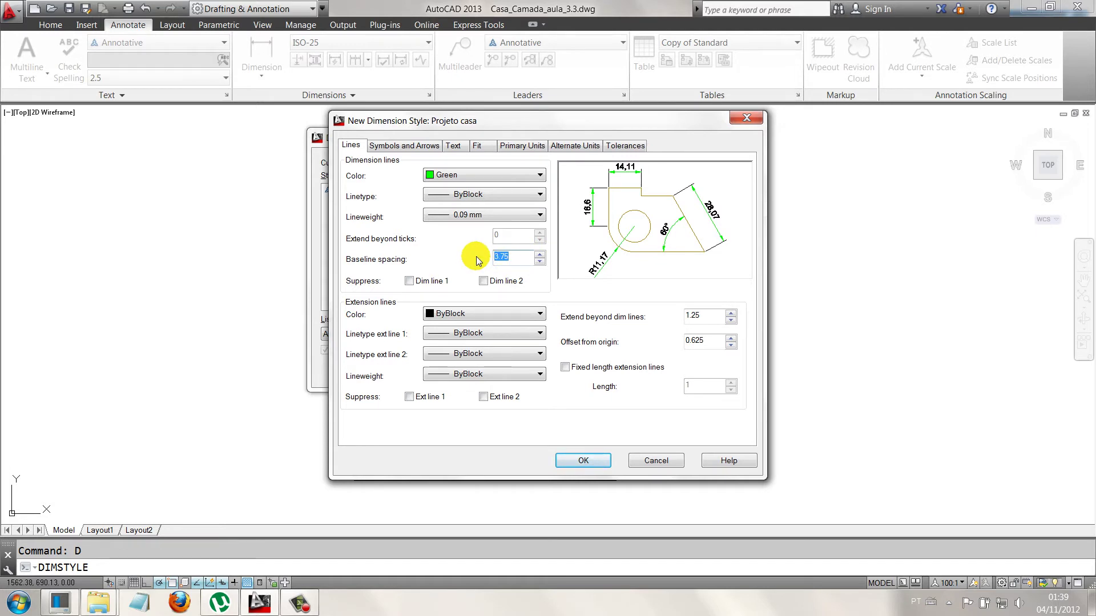
pyautogui.write('10.0')
pyautogui.click(409, 281)
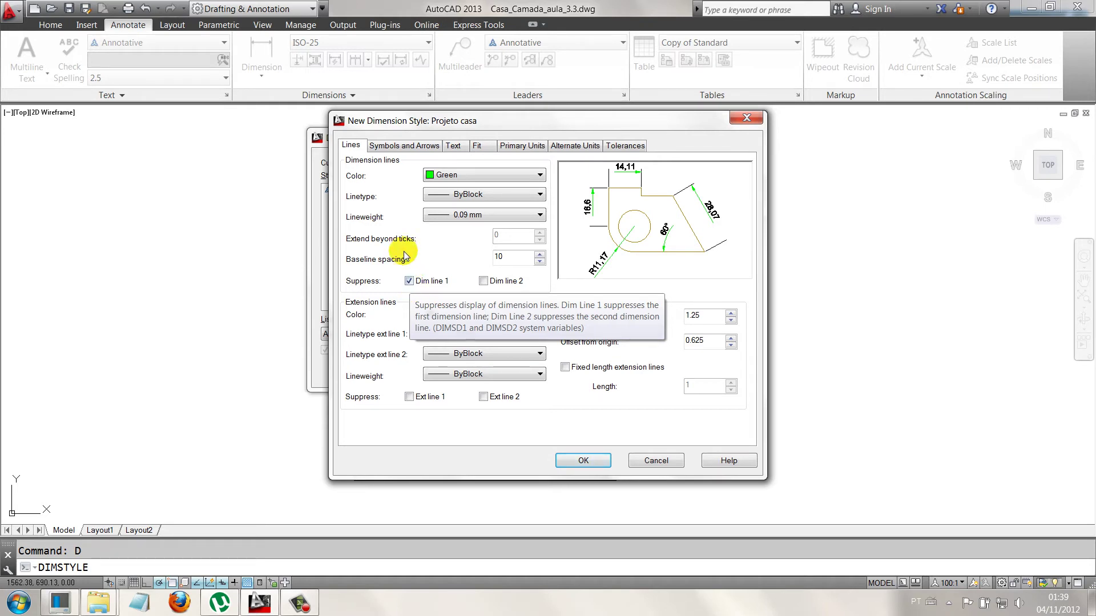
pyautogui.click(409, 281)
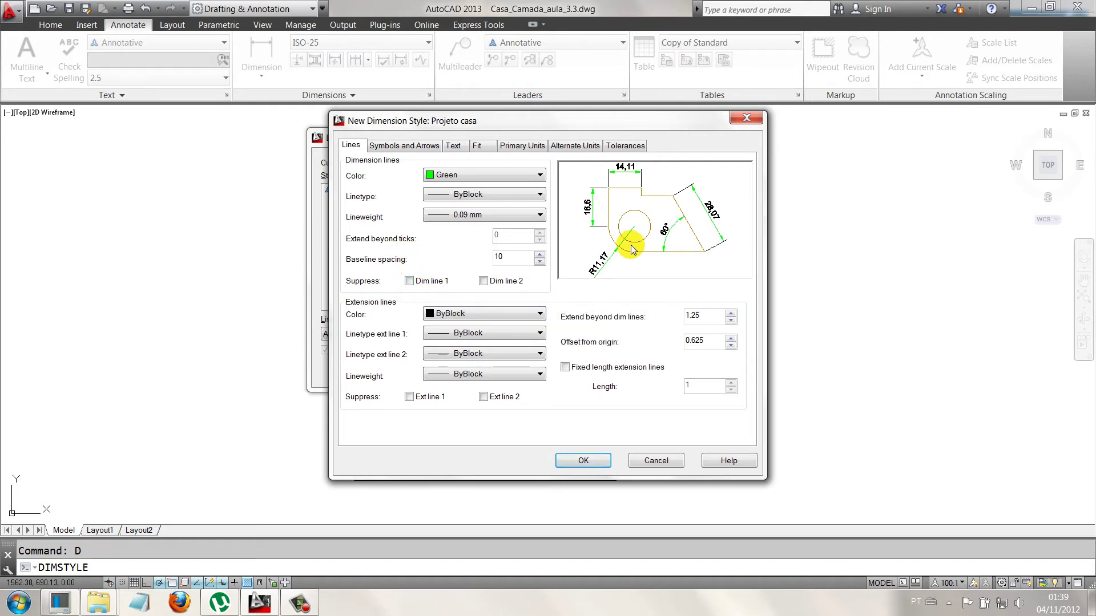
pyautogui.click(408, 281)
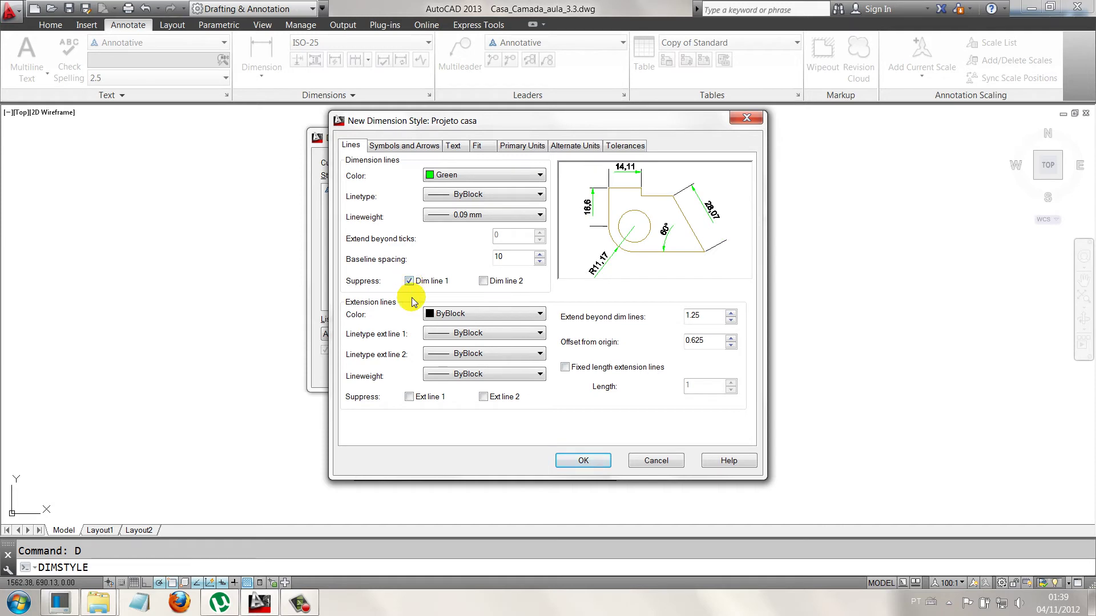
pyautogui.click(483, 281)
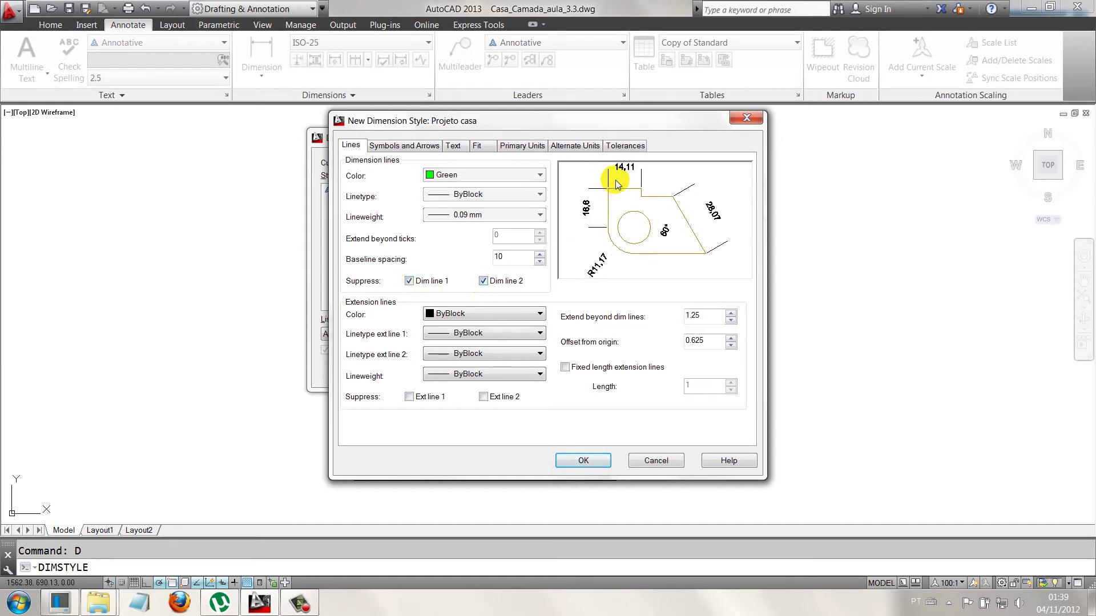
pyautogui.click(483, 281)
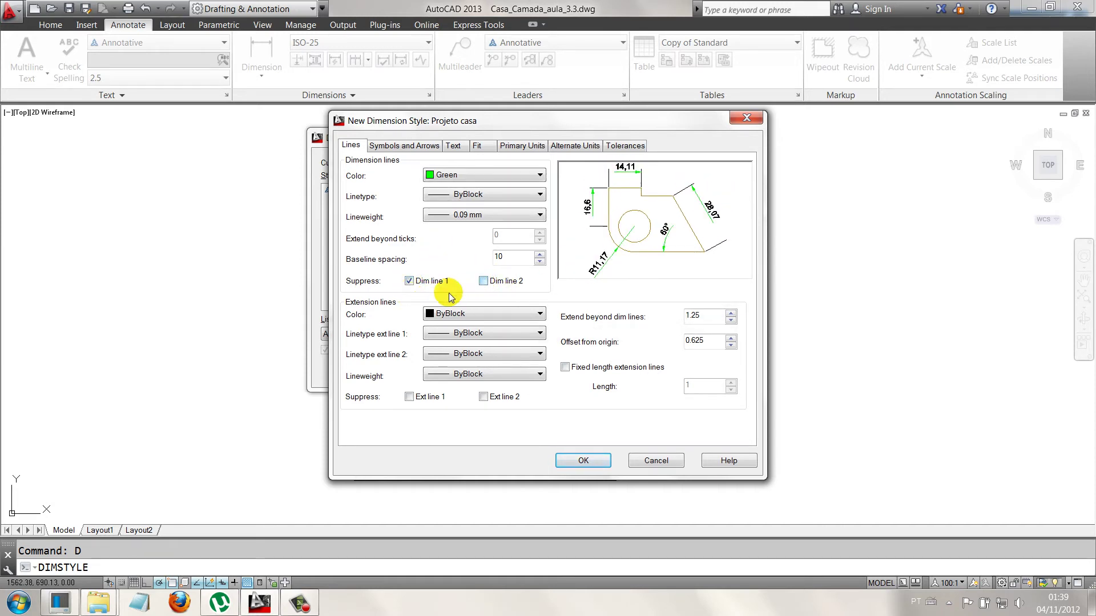
pyautogui.click(409, 281)
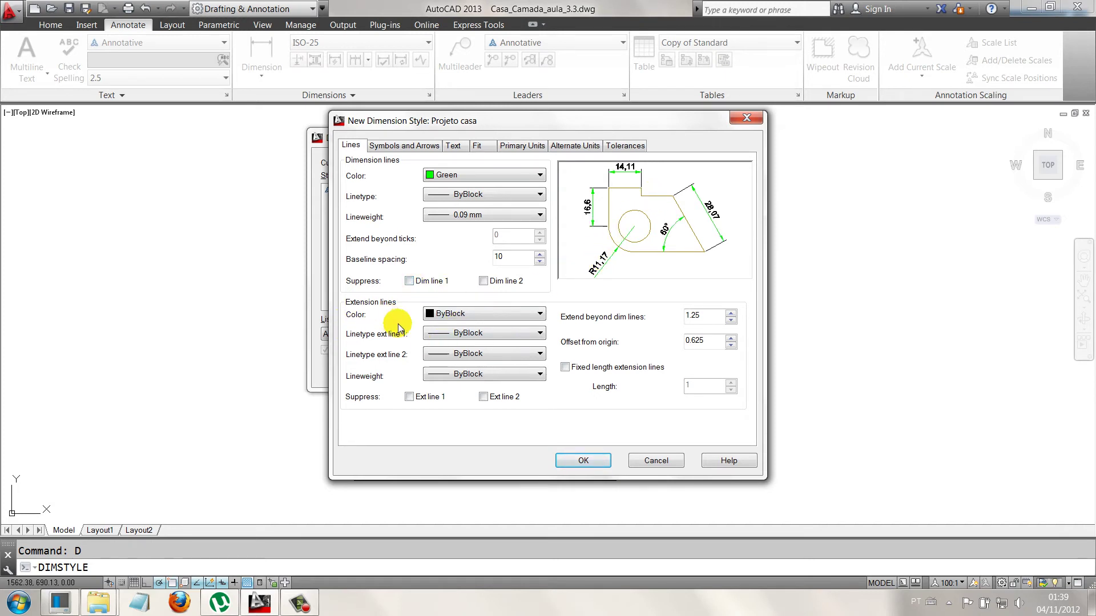
# - Make extension lines red and leave both unsuppressed after testing the Suppress checkboxes
pyautogui.click(498, 313)
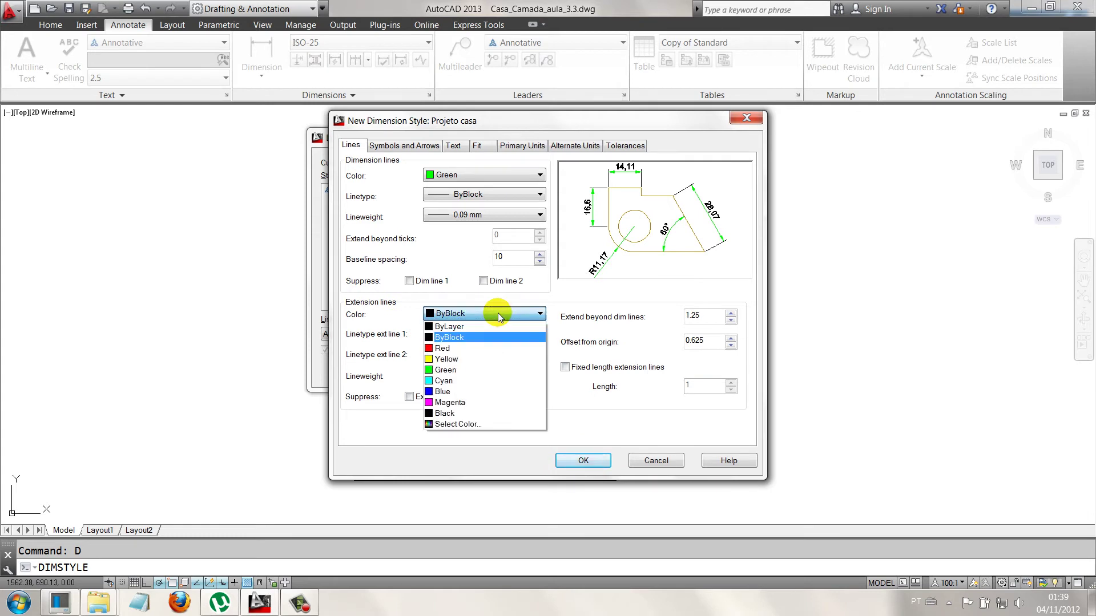
pyautogui.click(451, 349)
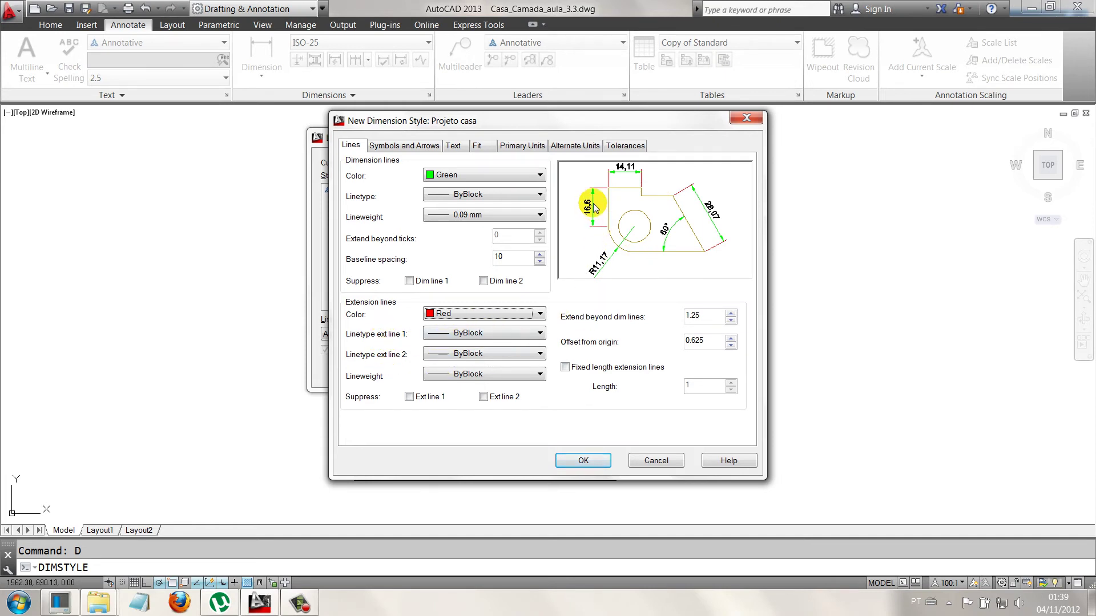
pyautogui.click(410, 397)
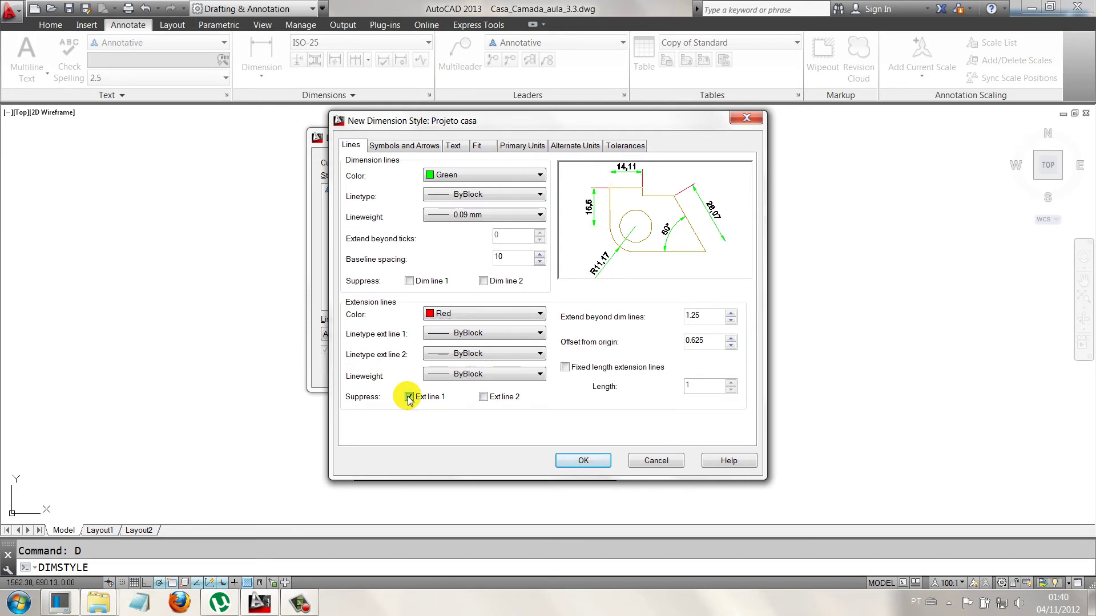
pyautogui.click(483, 397)
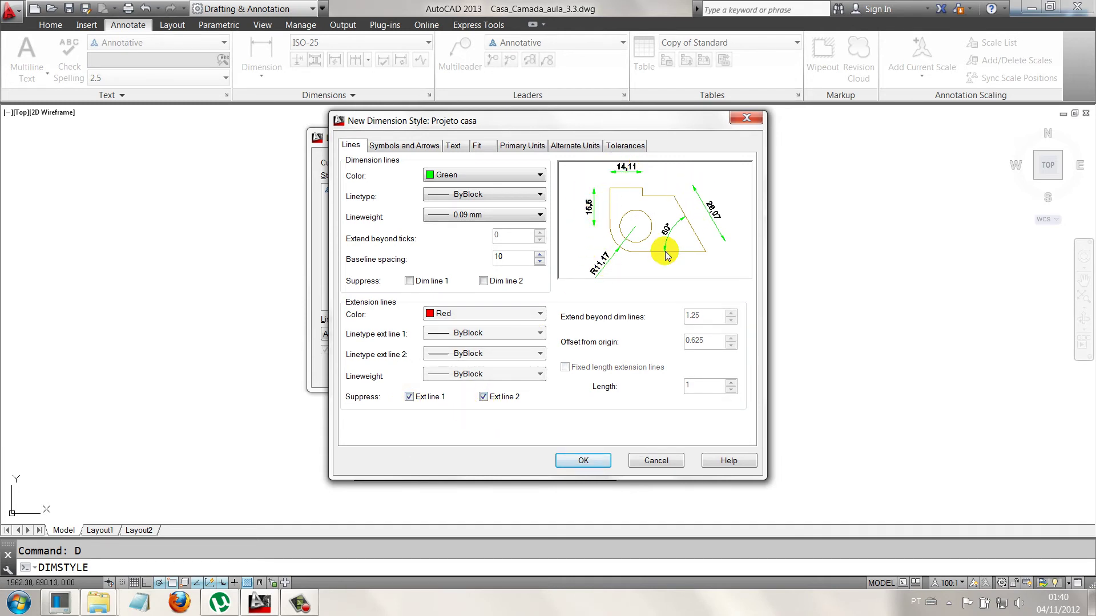
pyautogui.click(410, 397)
pyautogui.click(484, 397)
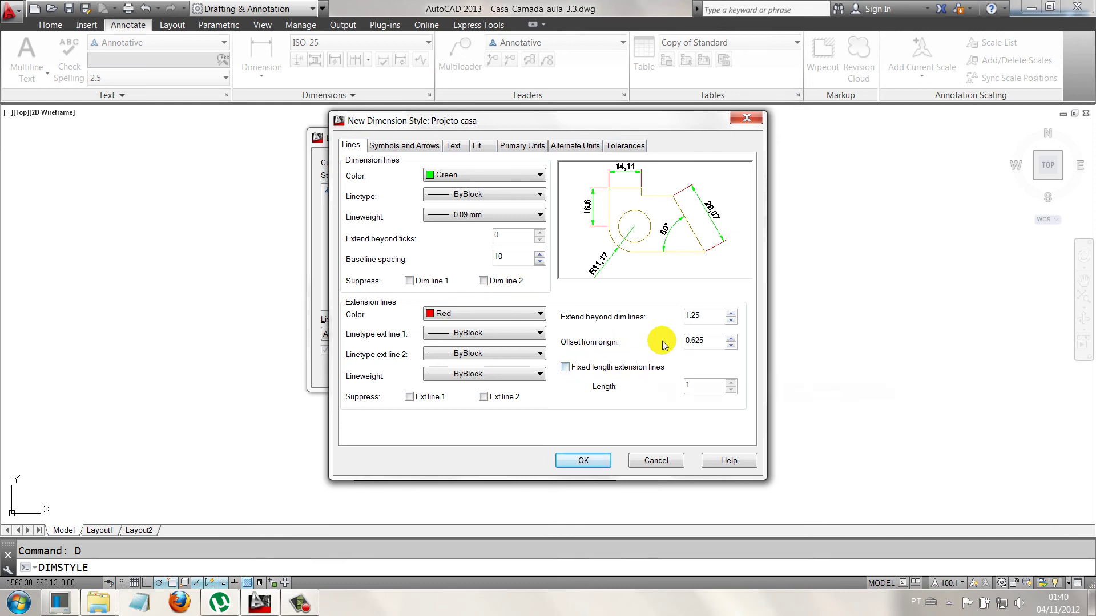
# - Set the extension-line offset from origin to 0.700 and accept the style settings
pyautogui.moveTo(707, 339); pyautogui.dragTo(662, 341)
pyautogui.write('0')
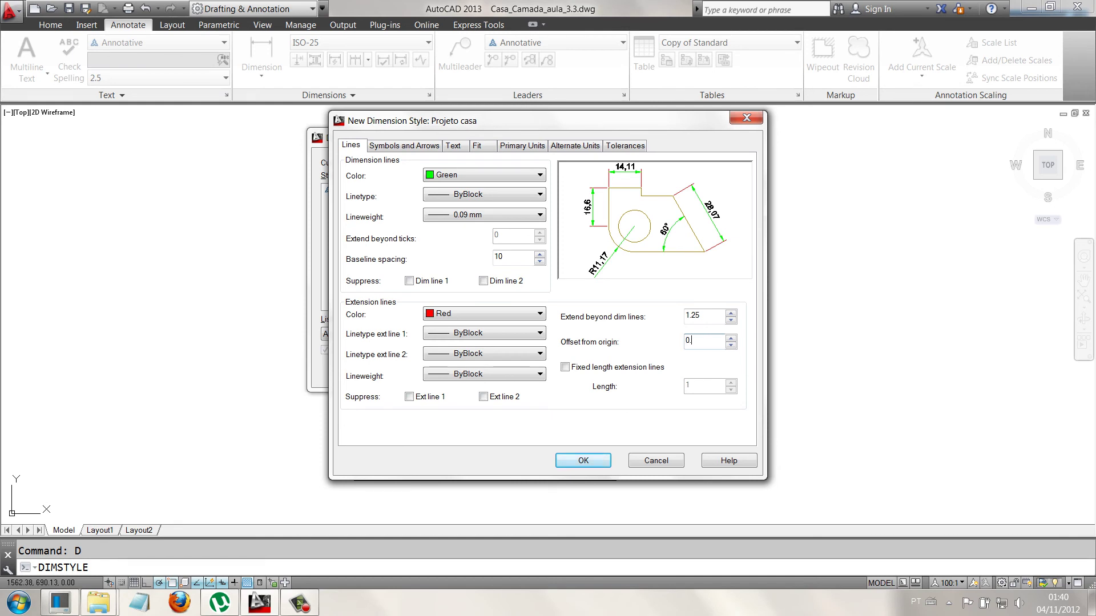
pyautogui.write('.700')
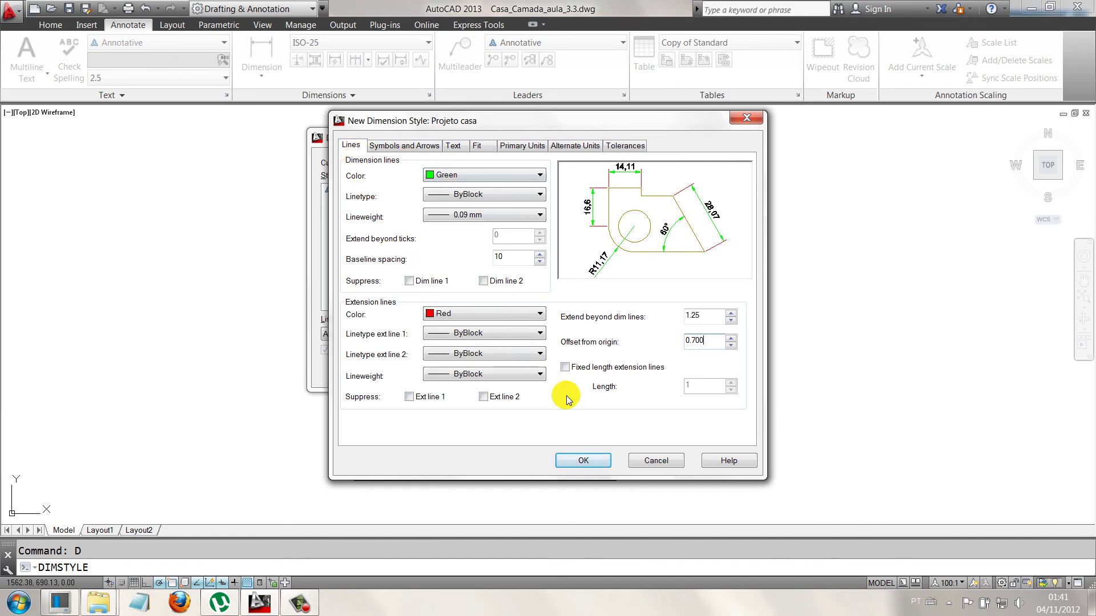
pyautogui.click(580, 462)
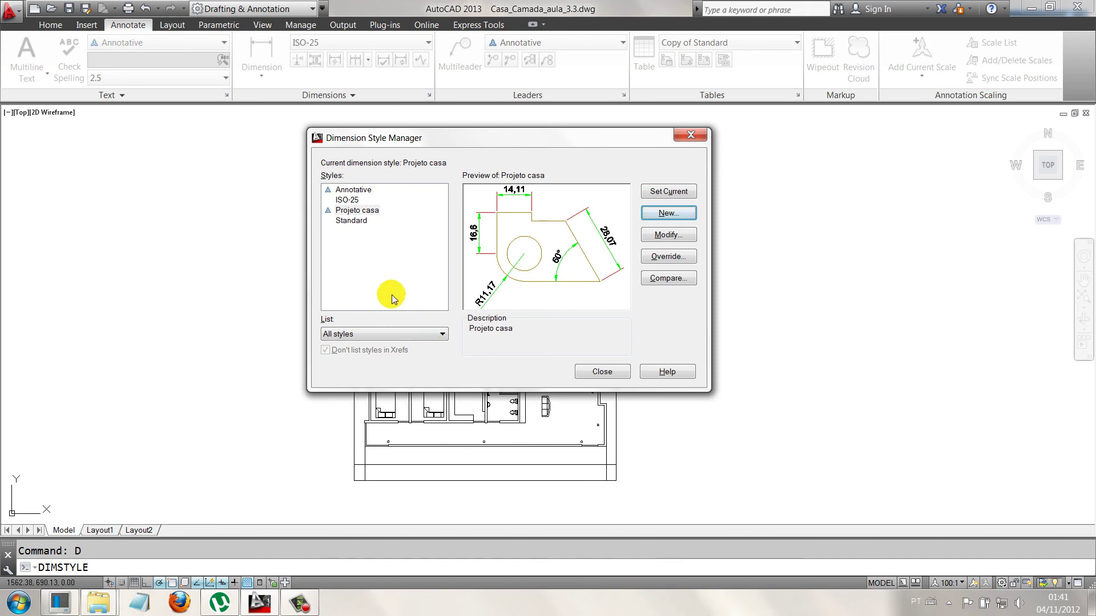